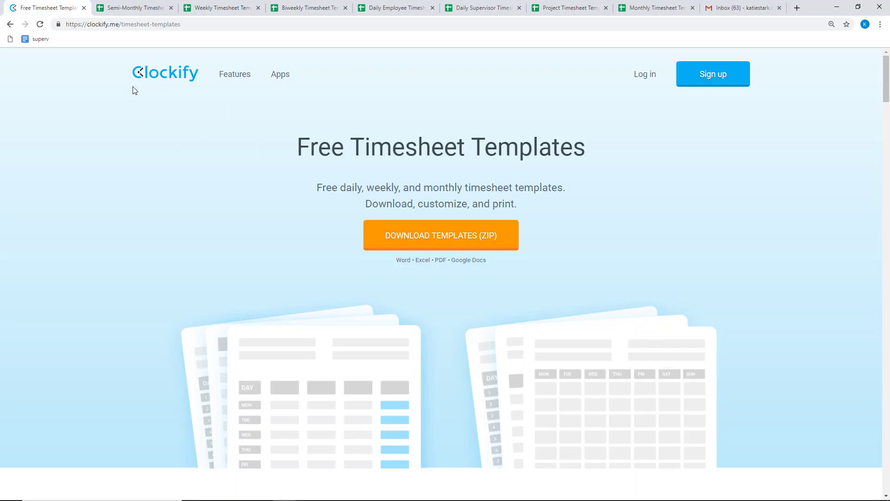
Review the Semi-Monthly, Weekly, Biweekly, Daily, Project and Monthly timesheet templates, then return to the templates page
left_click(138, 7)
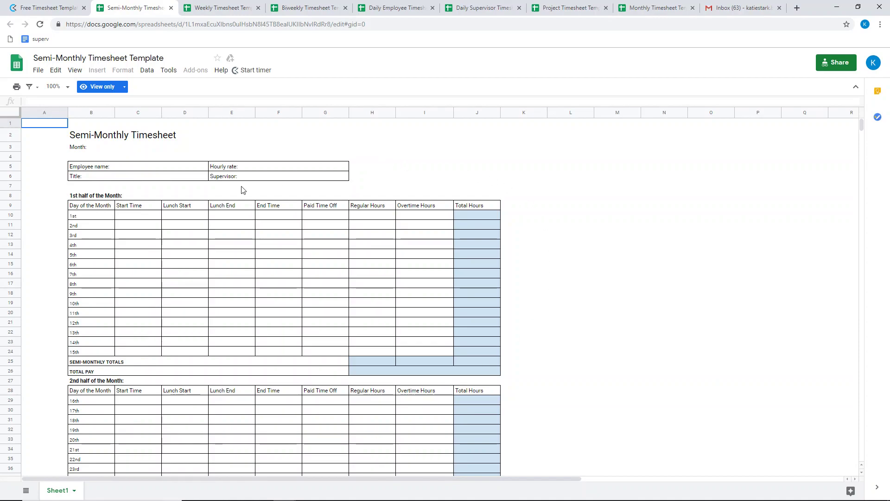
left_click(213, 6)
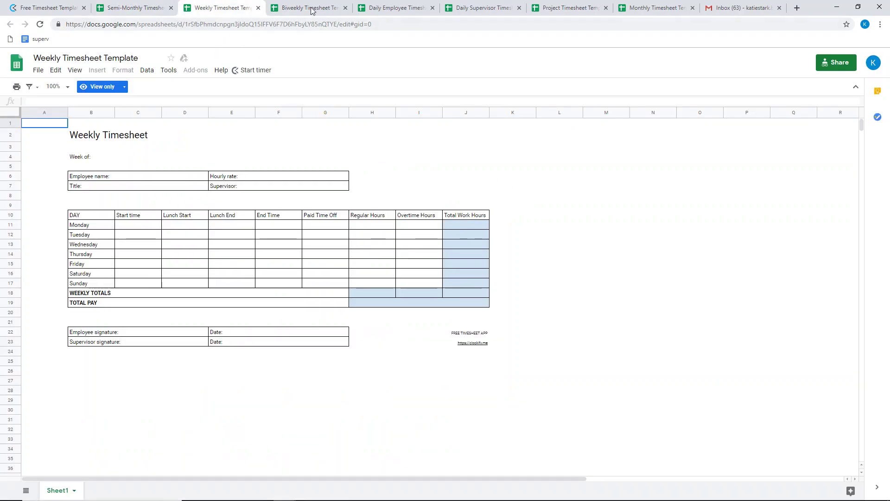
left_click(313, 8)
left_click(393, 7)
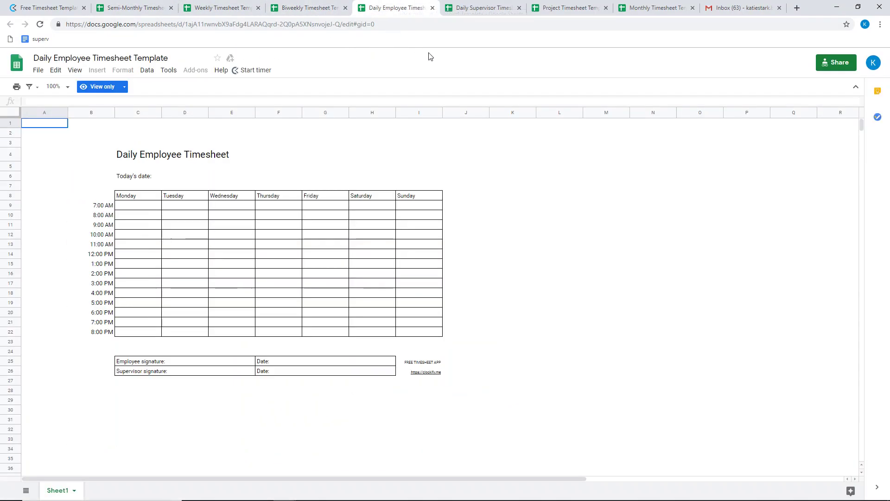
left_click(478, 7)
left_click(588, 7)
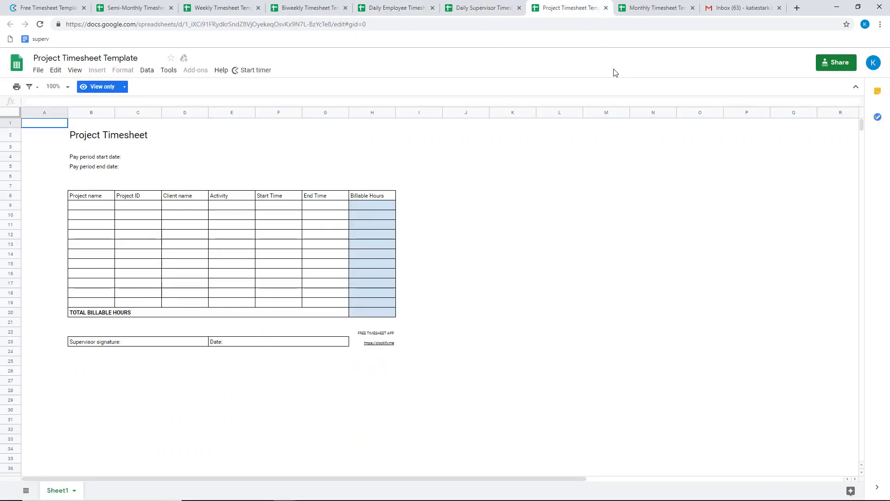
left_click(652, 5)
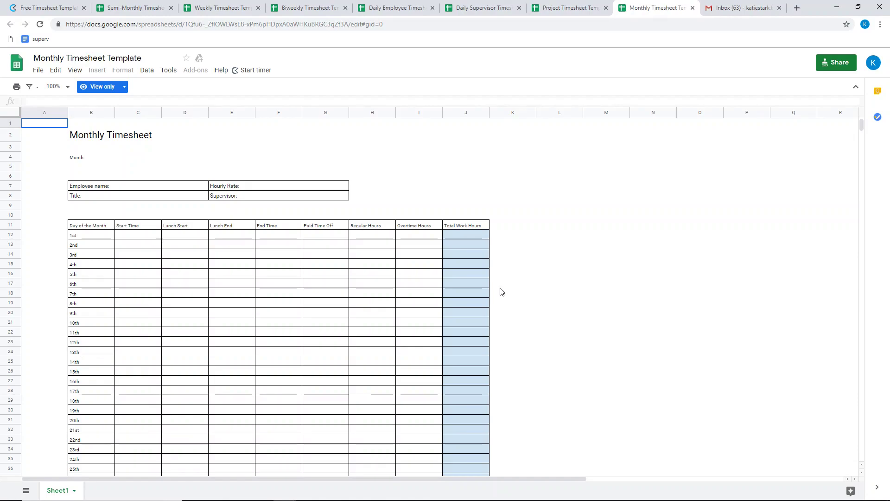
left_click(28, 7)
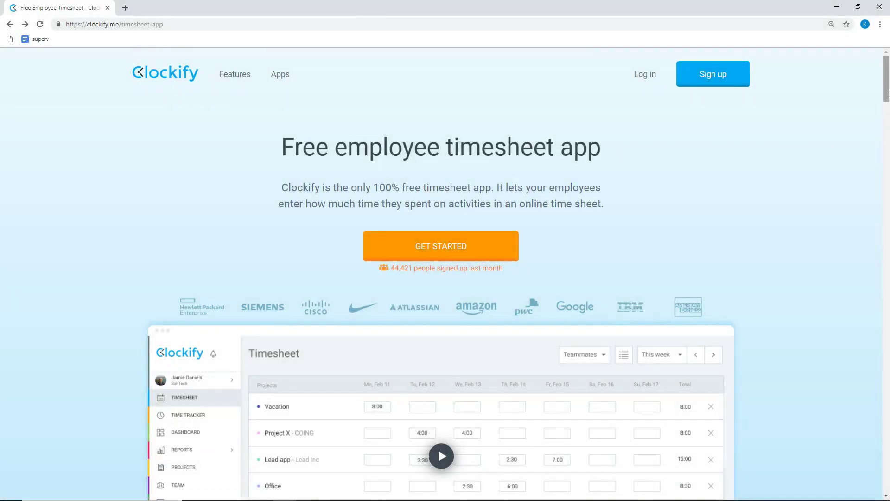
mouse_move(887, 96)
left_mouse_down()
mouse_move(886, 240)
mouse_move(887, 171)
left_mouse_up()
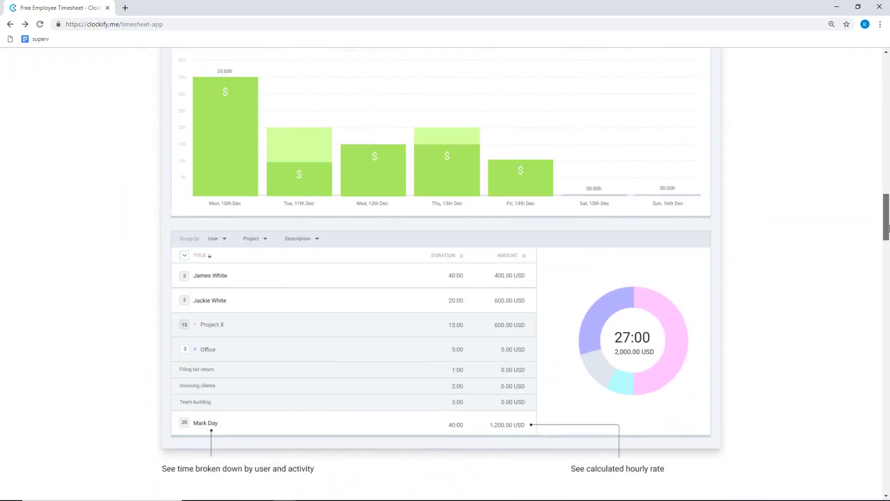
scroll(888, 170, "up", 15)
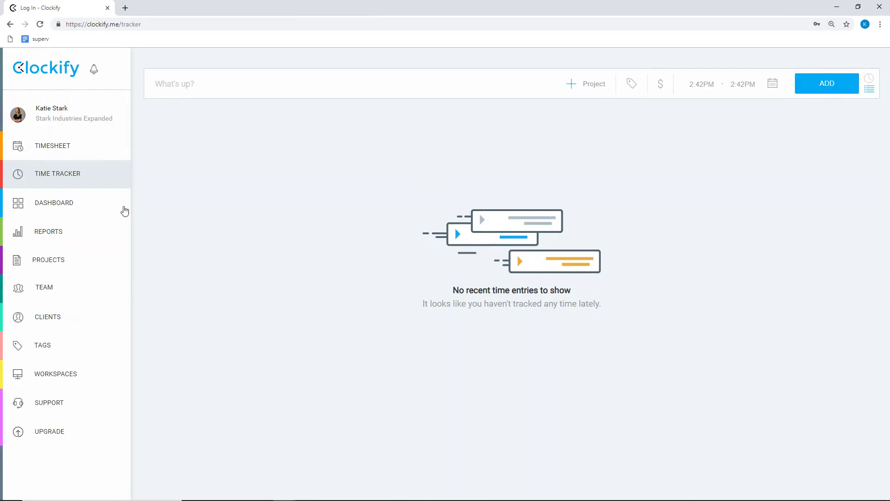
Add timesheet rows for General Meeting Project, Health app, Lunch break and a fourth project
left_click(70, 145)
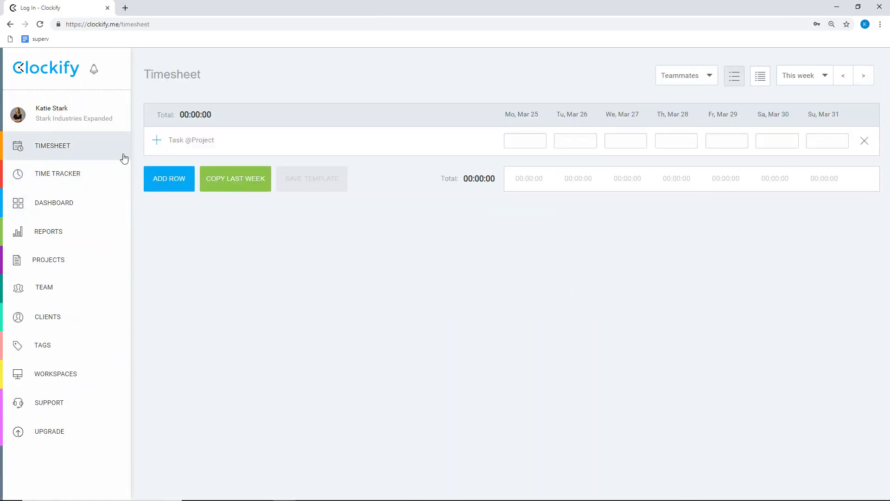
left_click(39, 268)
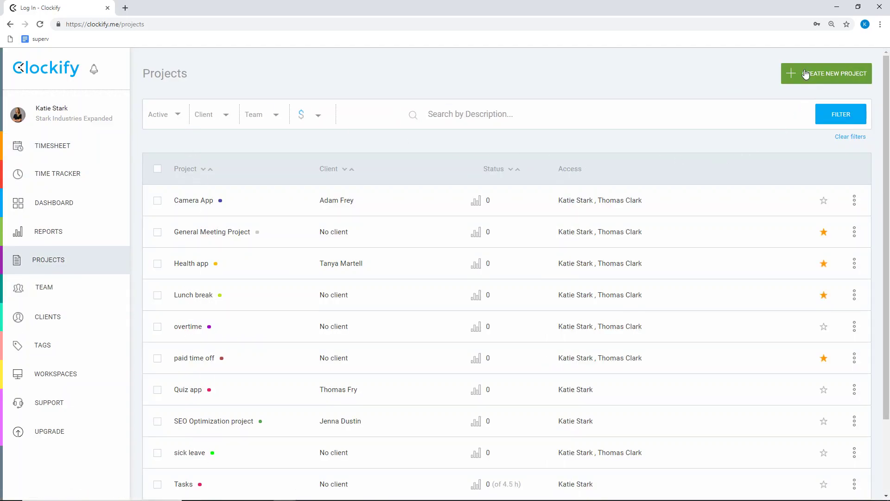
left_click(69, 147)
left_click(180, 141)
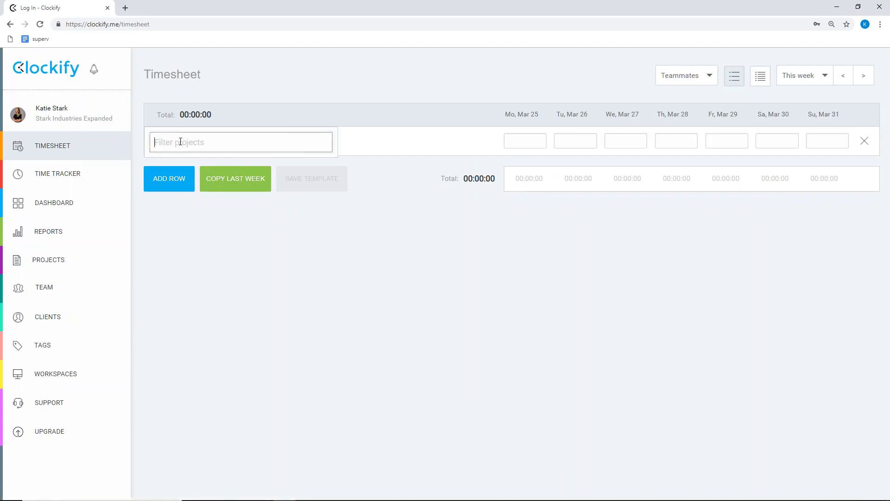
left_click(174, 181)
left_click(174, 174)
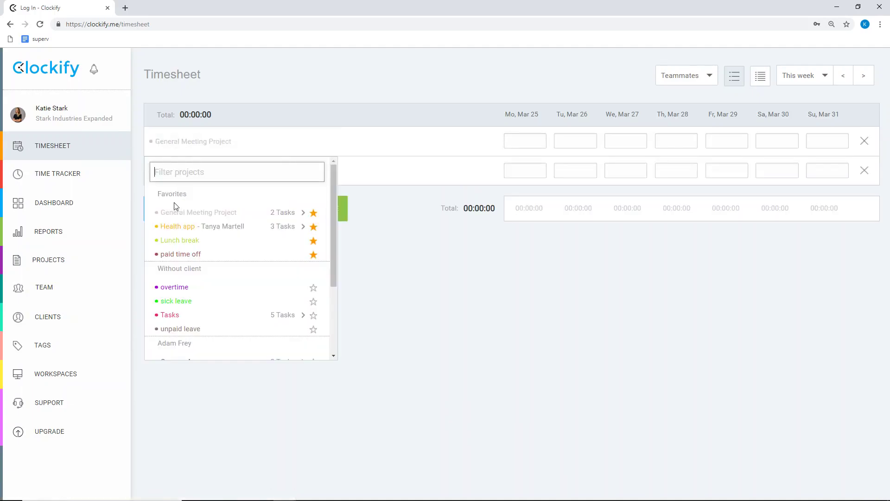
left_click(173, 226)
left_click(174, 201)
left_click(171, 269)
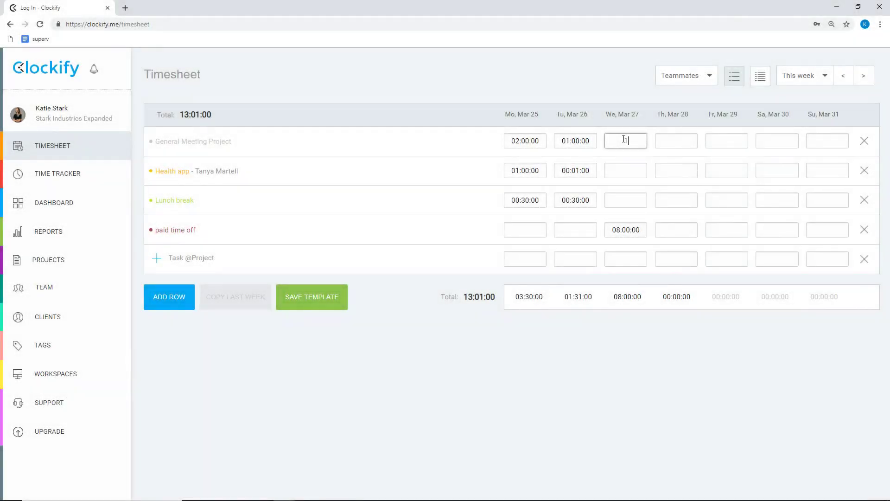
Enter Wednesday hours for Health app and Lunch break, bringing the week to 13:34:00
left_click(627, 169)
type("2")
type("00:01:00")
left_click(627, 200)
left_click(627, 218)
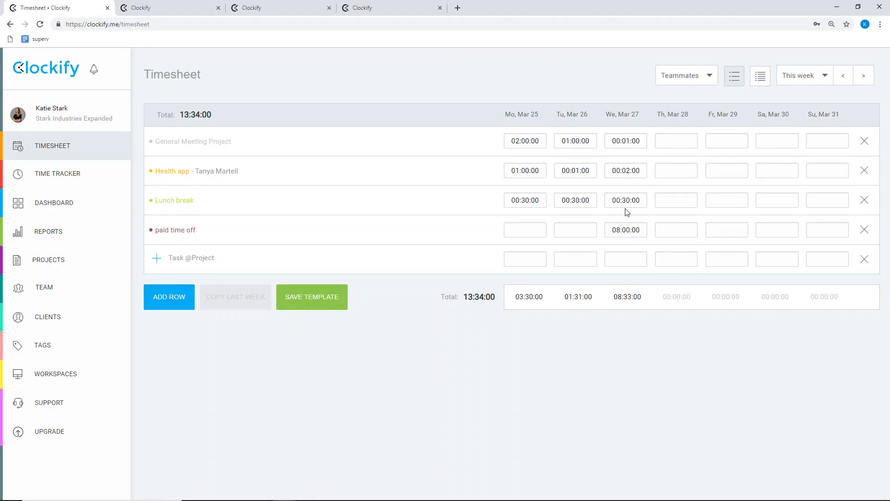
Log Task 1 (52 min) manually on the Health app project in the time tracker
left_click(60, 174)
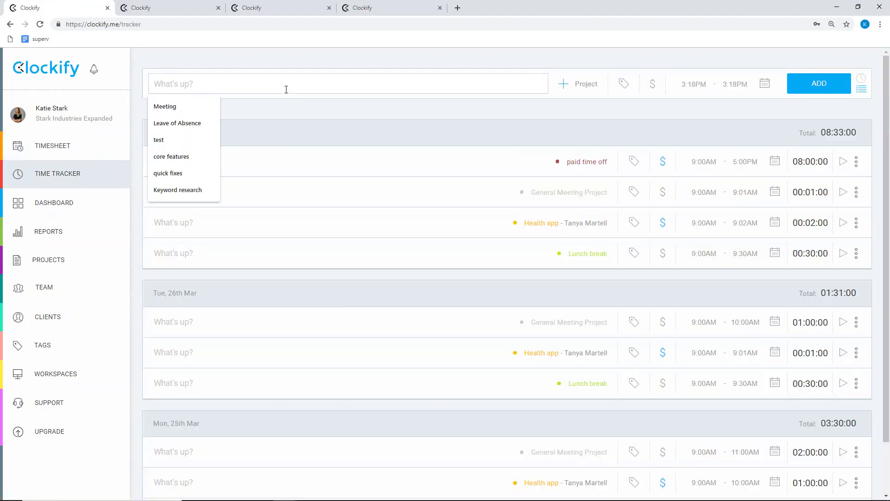
type("Task 1")
left_click(593, 86)
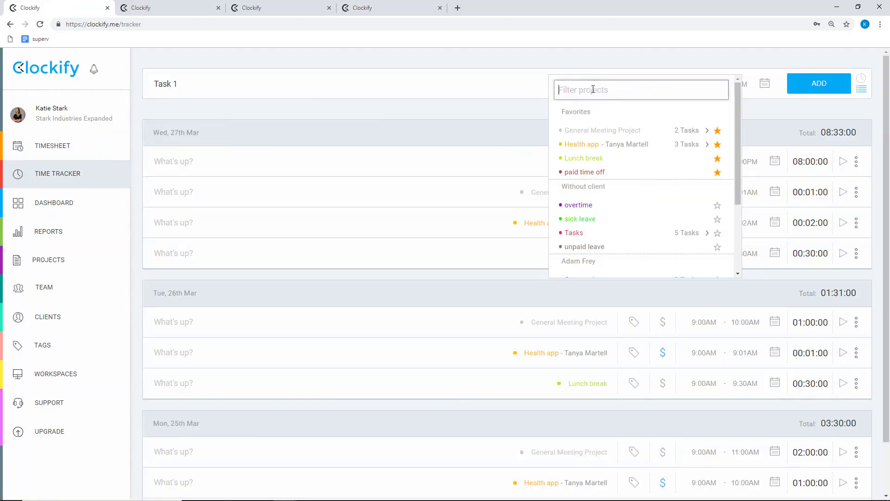
left_click(584, 146)
left_click(728, 85)
type("4:10PM")
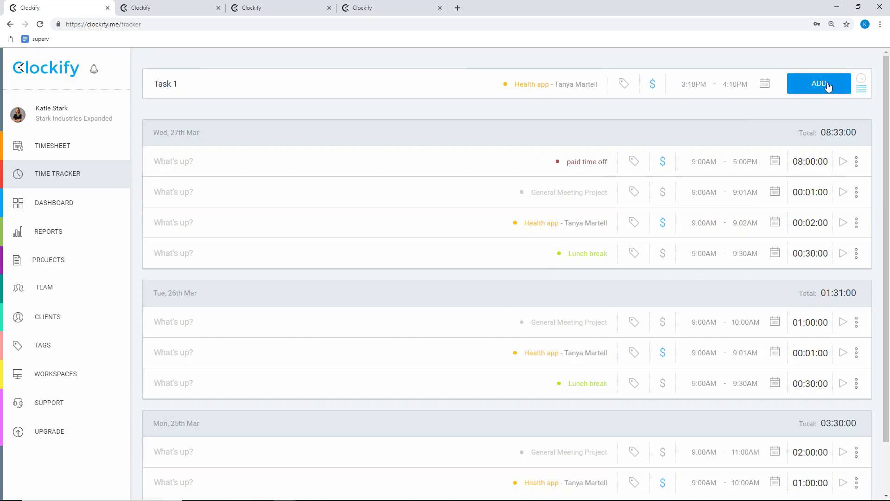
left_click(829, 87)
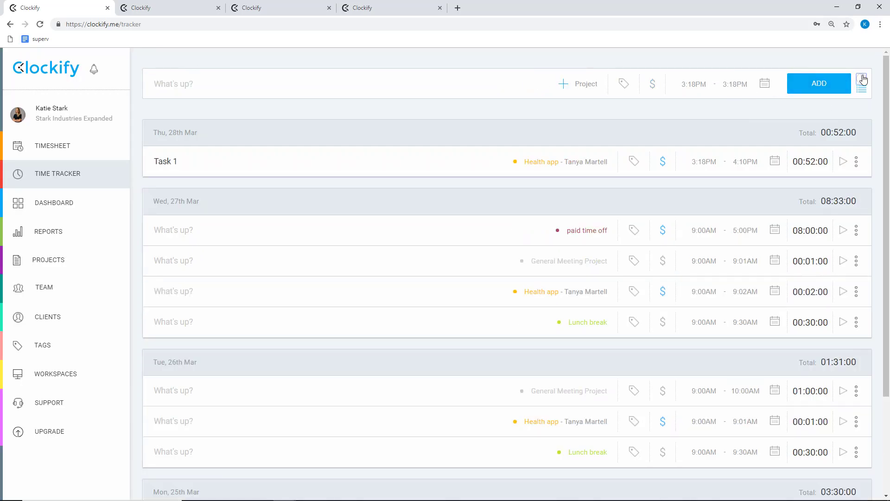
Time Task 2 on the Health app project with the running timer and save it
left_click(863, 81)
left_click(429, 87)
type("Task 1")
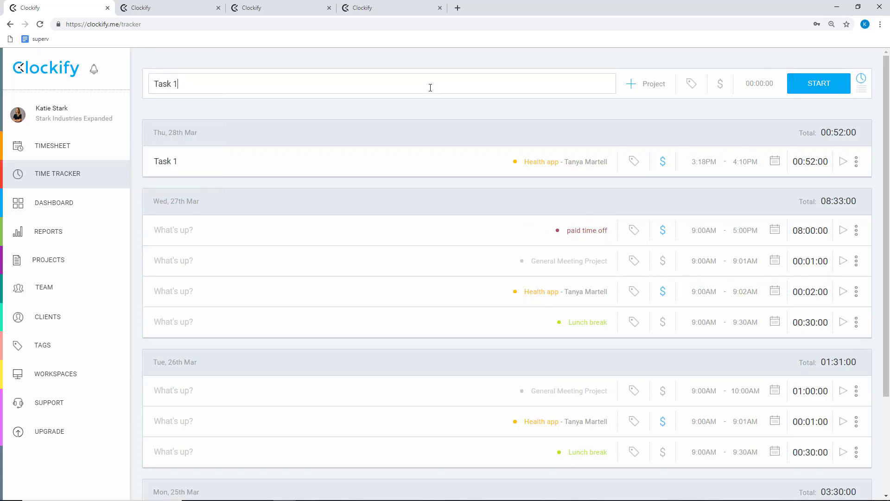
type("2")
left_click(648, 86)
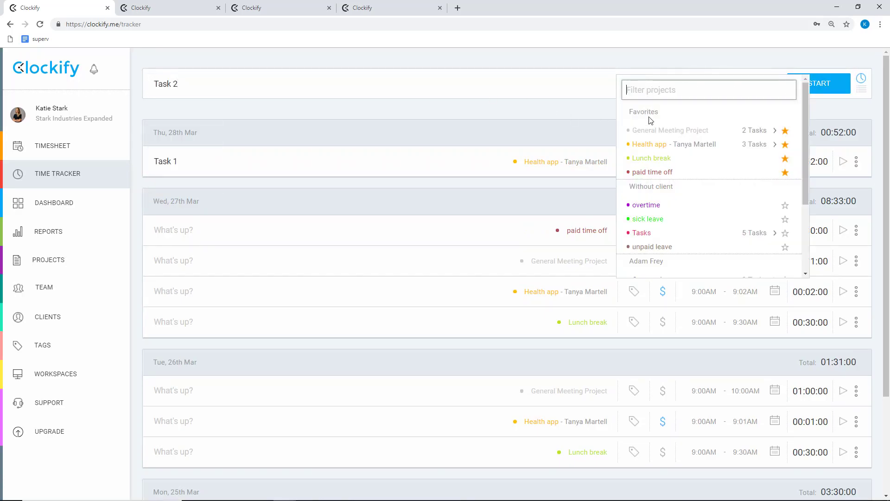
left_click(643, 143)
left_click(829, 88)
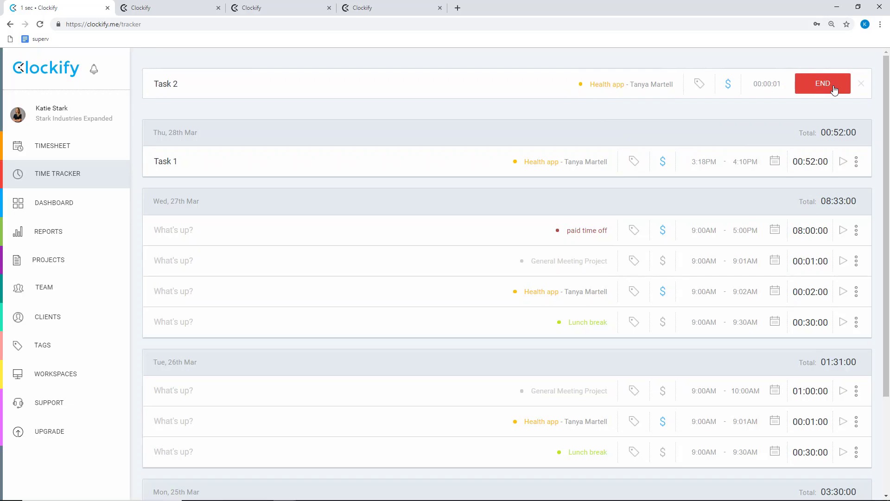
left_click(823, 85)
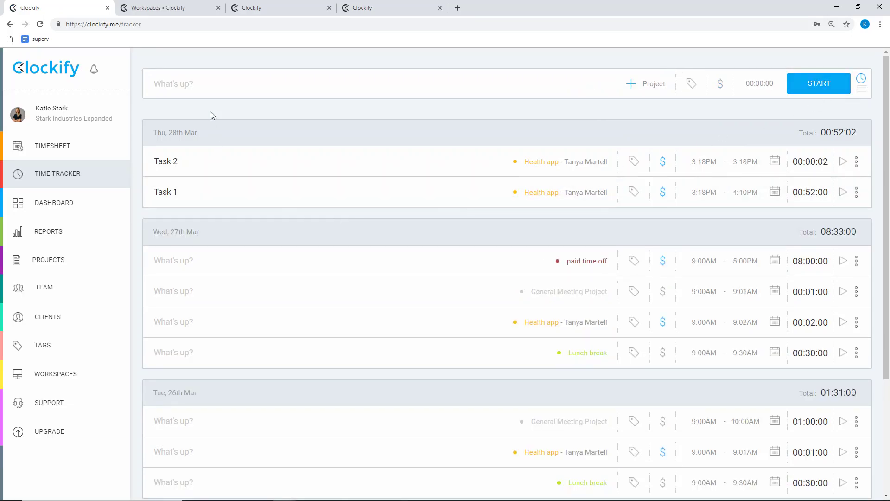
Set the workspace hourly rate to 30 USD in workspace settings and save
left_click(160, 8)
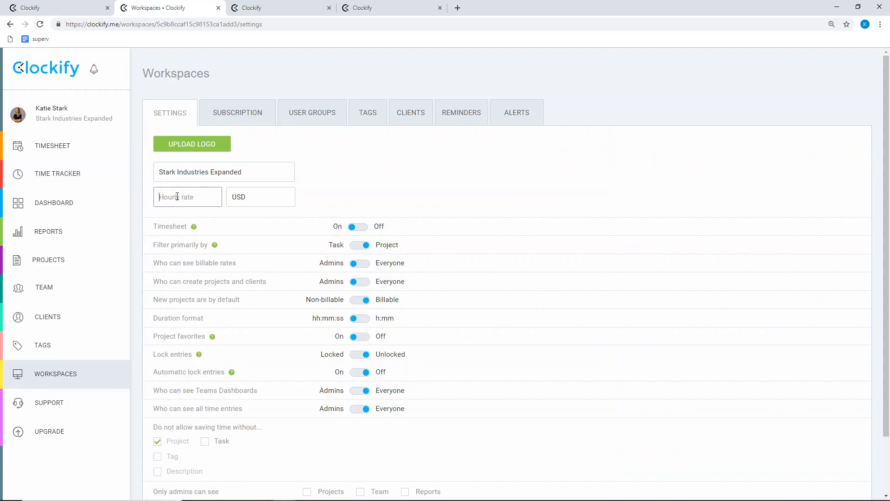
type("30")
scroll(181, 223, "down", 2)
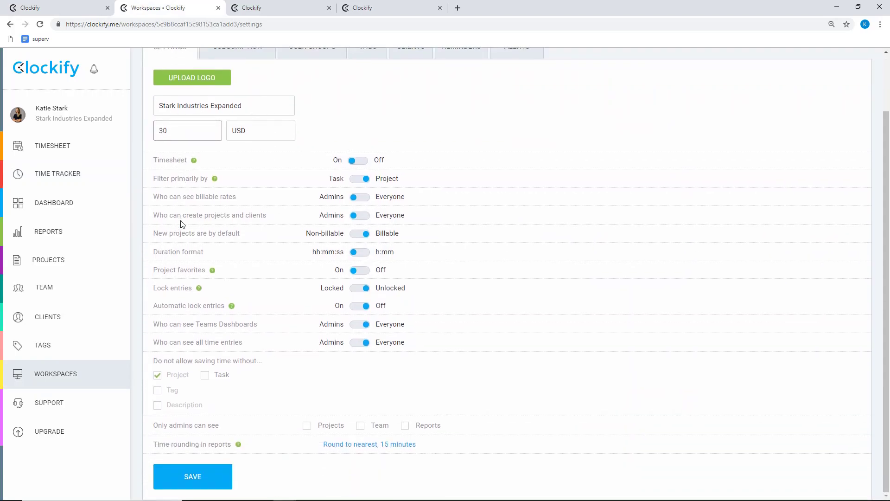
left_click(176, 465)
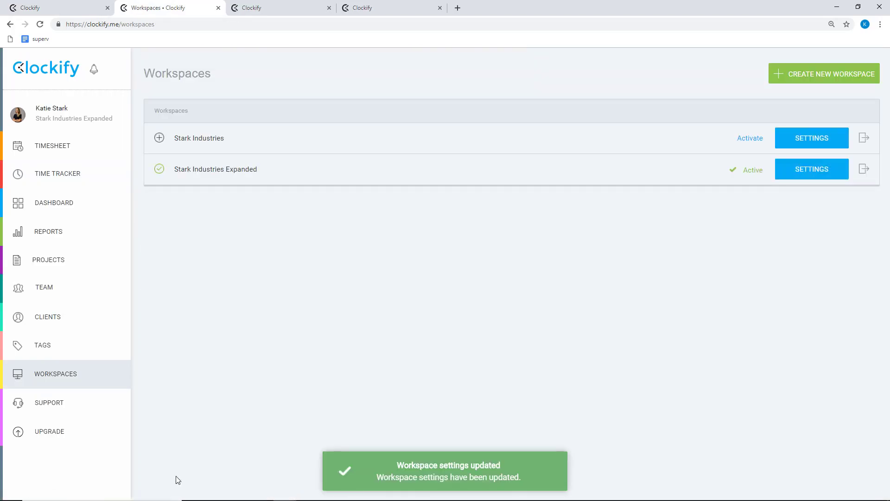
Browse the Projects list, the Camera App project details, Clients and Tags
left_click(86, 260)
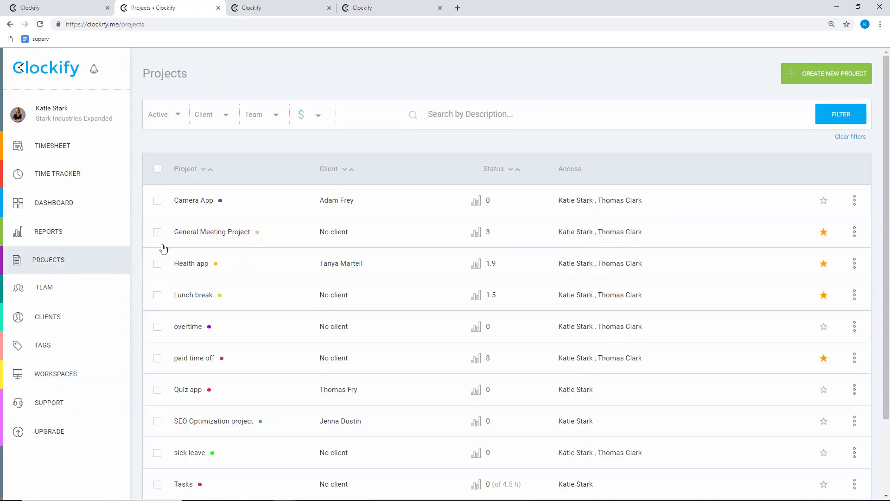
left_click(203, 204)
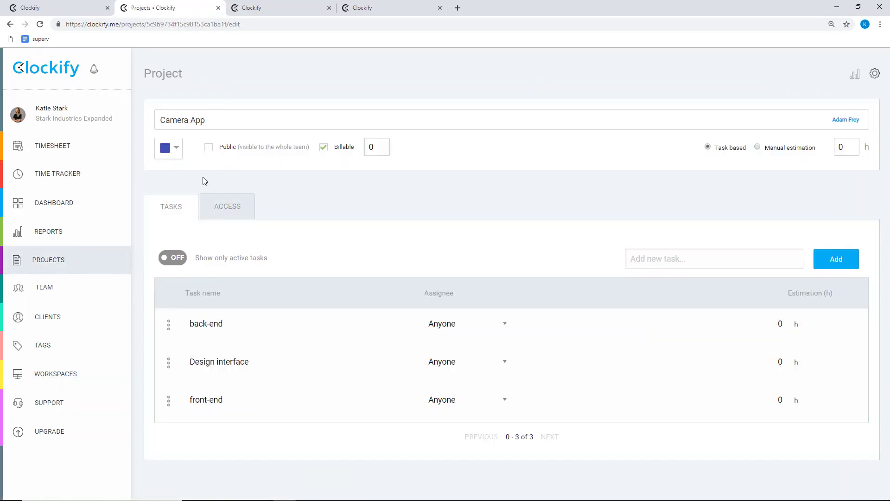
left_click(62, 325)
left_click(59, 347)
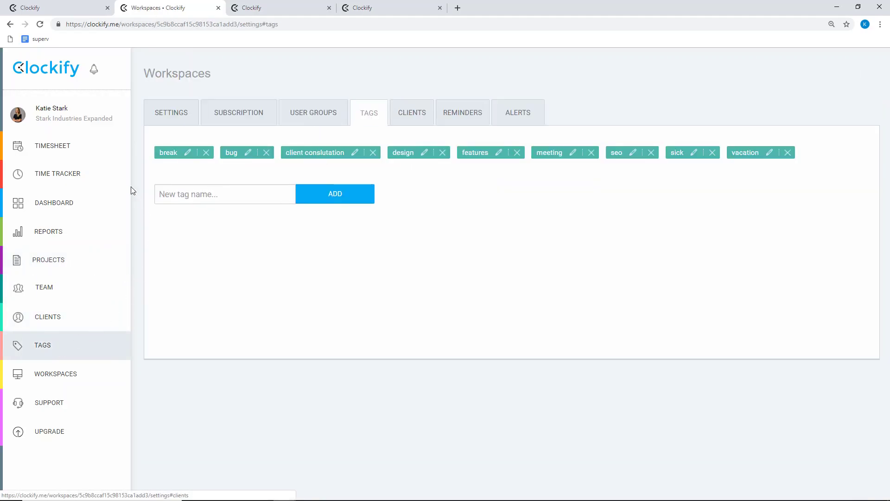
Return to the time tracker and toggle Task 2's billable status off and back on
left_click(93, 177)
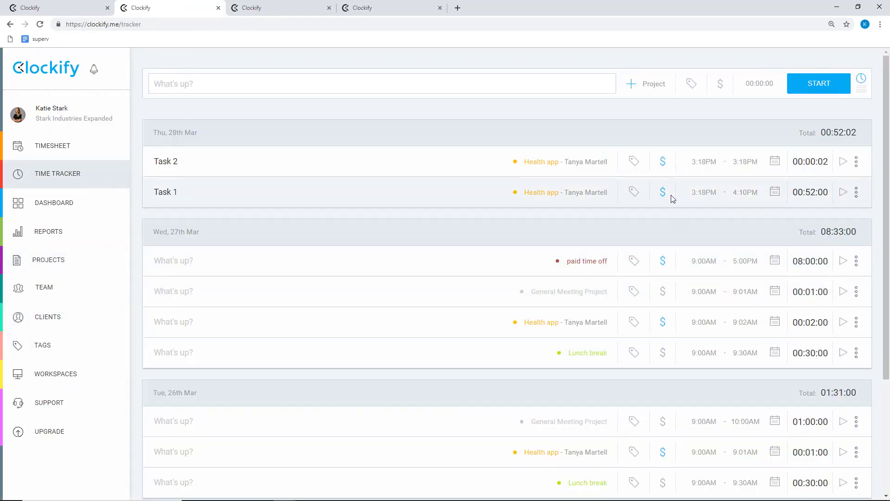
left_click(662, 161)
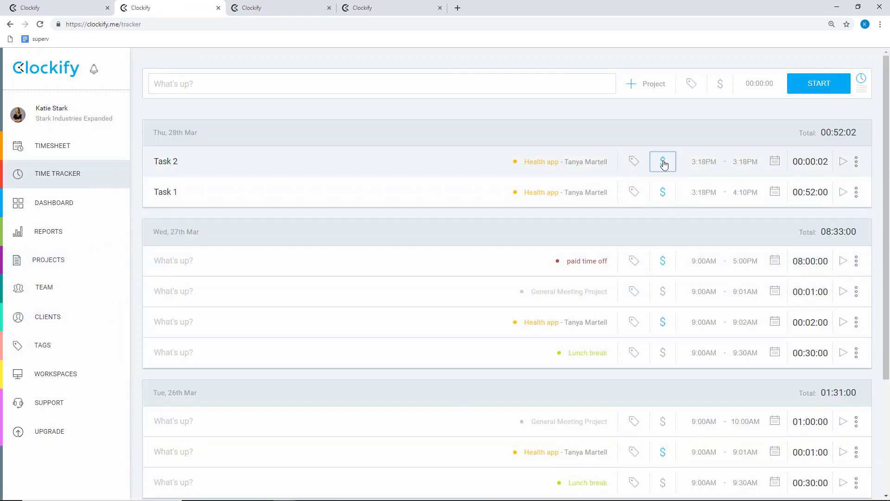
left_click(662, 161)
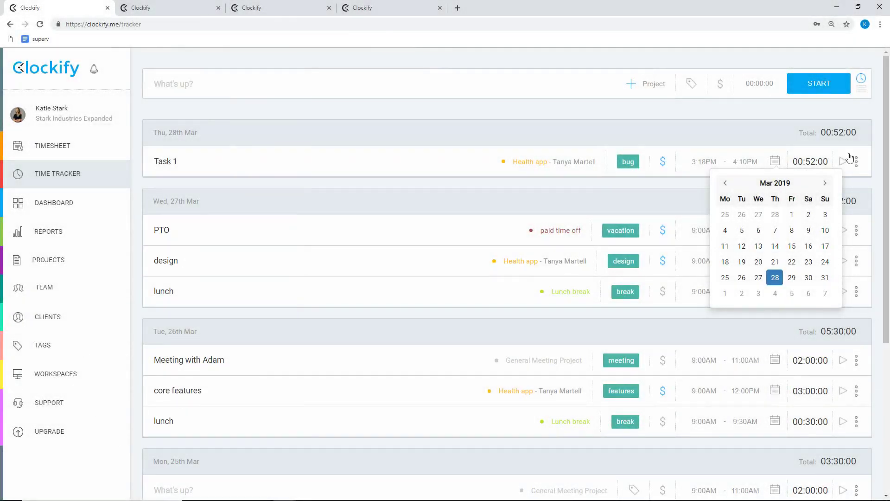
Filter the 25–31 March summary report to the Health app project and export it as Excel
mouse_move(48, 230)
left_click(169, 236)
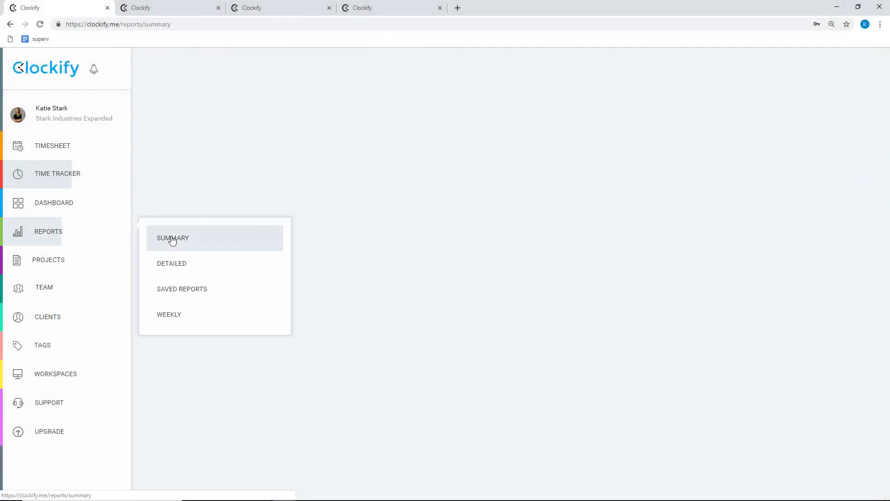
left_click(340, 114)
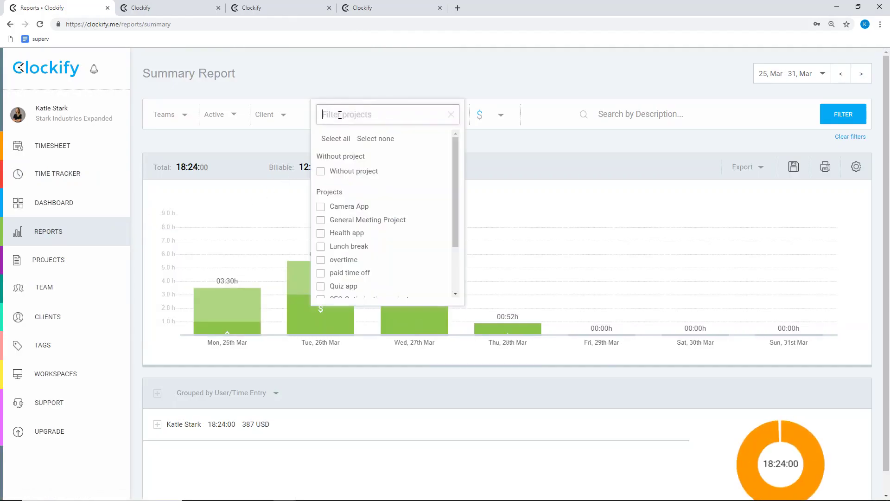
left_click(321, 232)
left_click(570, 151)
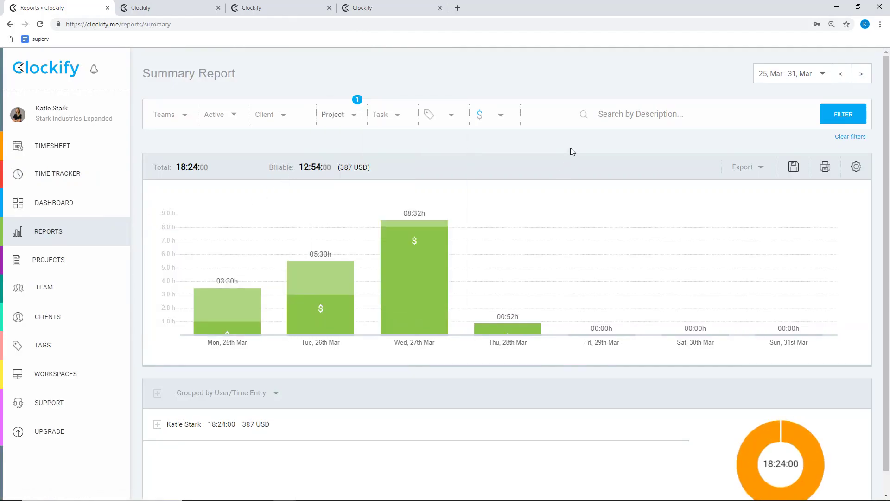
left_click(824, 74)
left_click(880, 144)
left_click(846, 120)
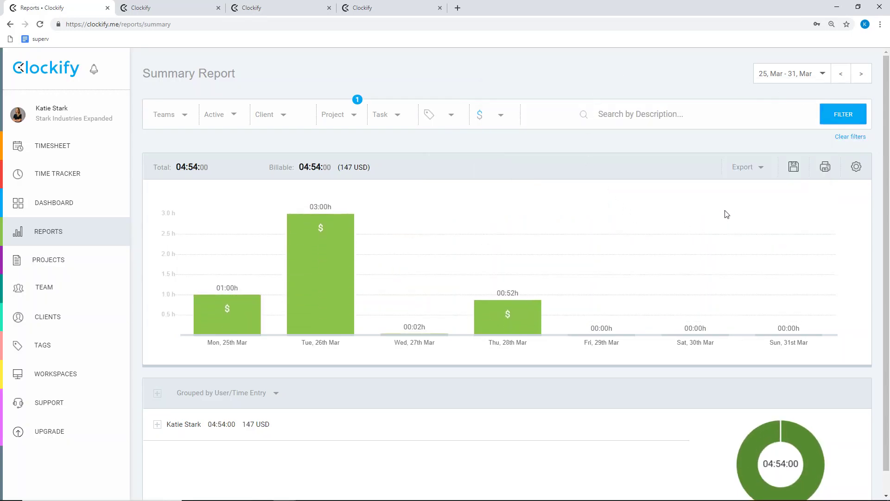
left_click(744, 171)
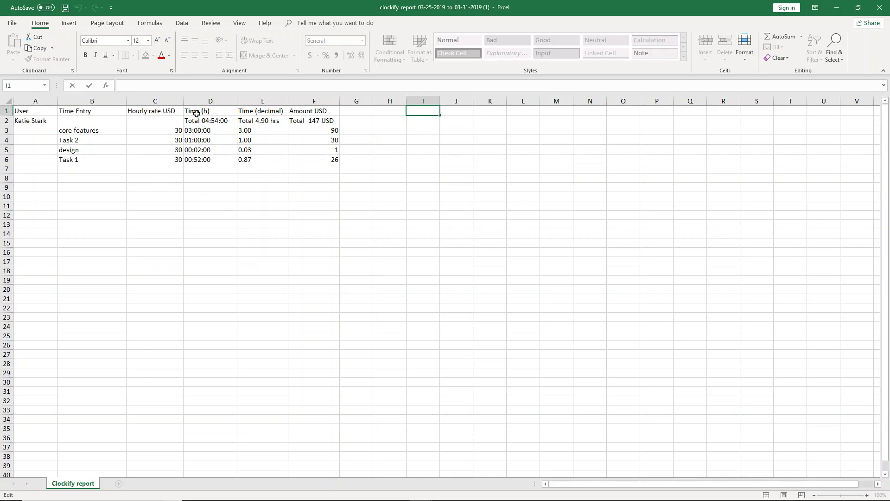
left_click(299, 99)
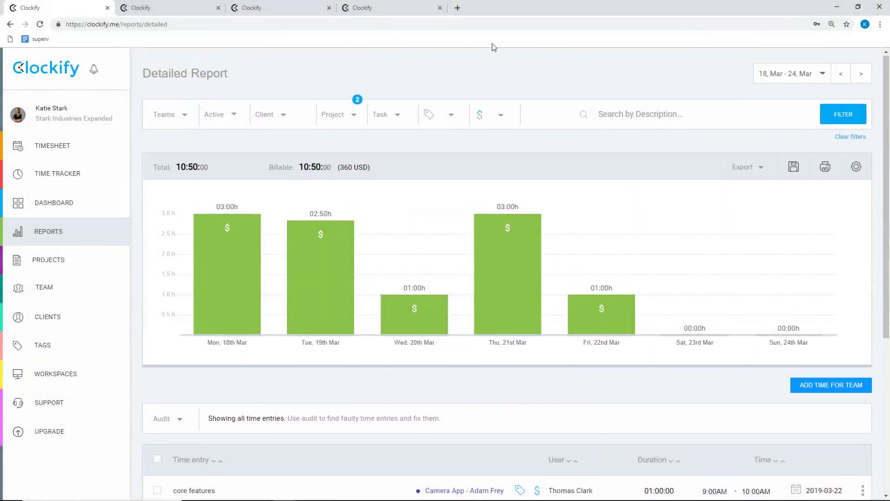
Export the 18–24 March detailed report for the two filtered projects as Excel
left_click(755, 170)
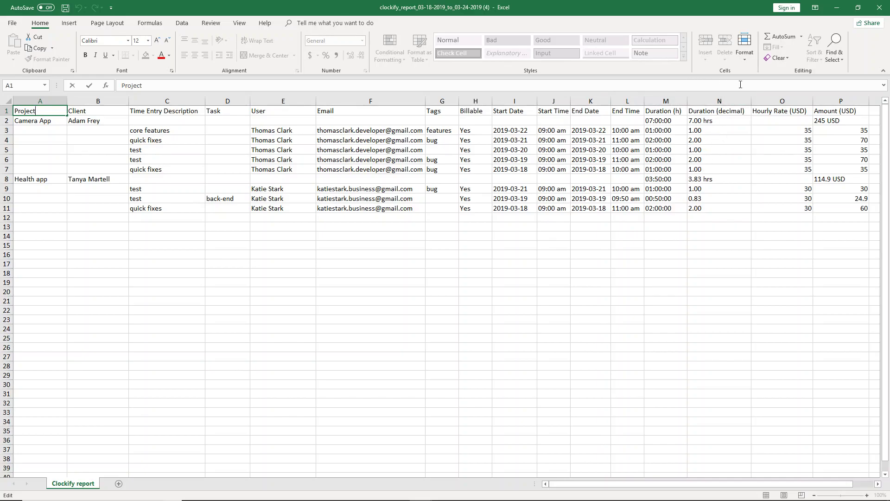
left_click(840, 100)
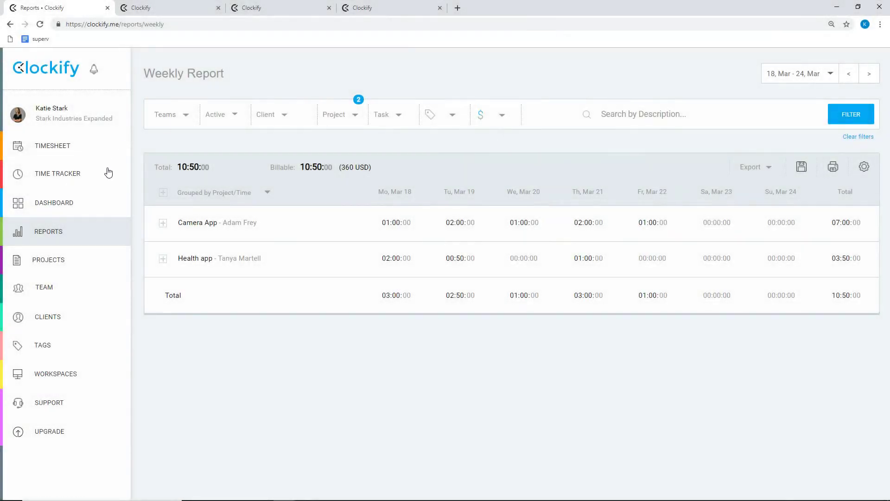
Export the 18–24 March weekly report as Excel, then open export options for the 25–31 March summary report
left_click(768, 171)
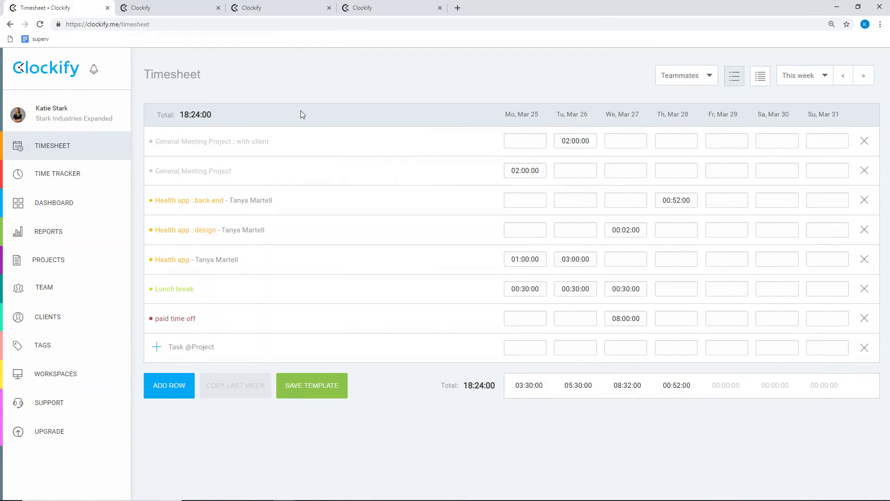
left_click(82, 172)
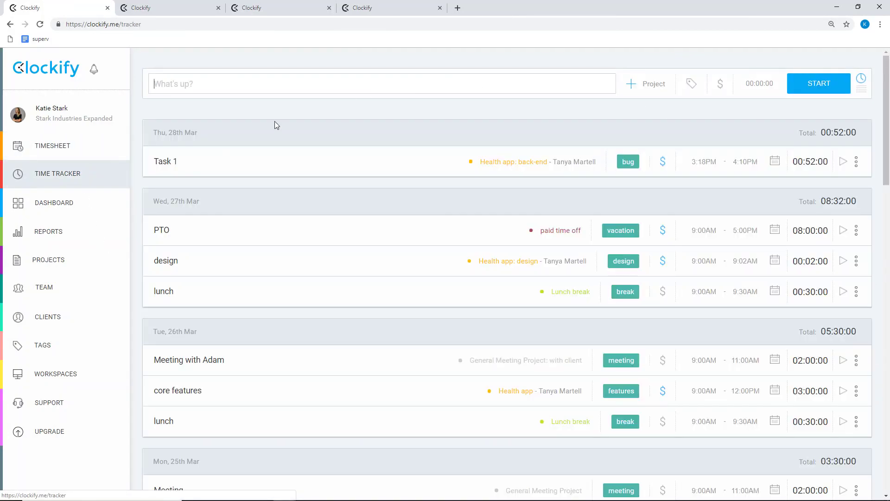
mouse_move(49, 230)
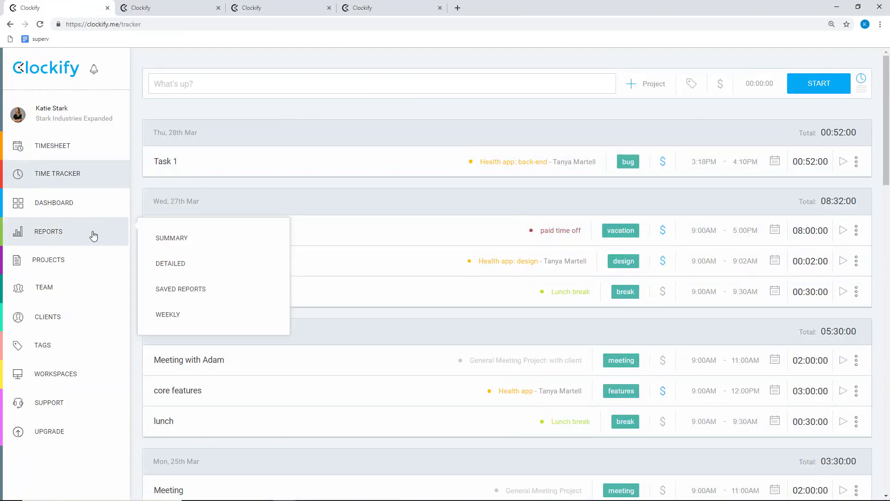
left_click(168, 238)
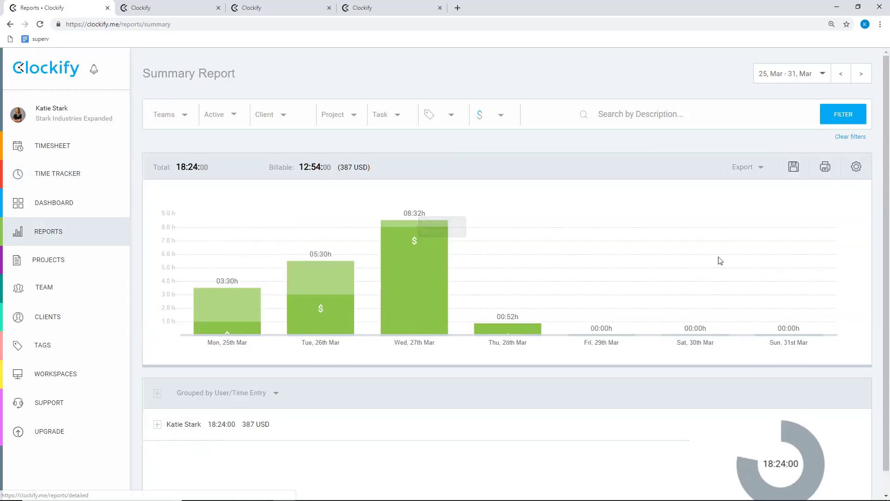
left_click(747, 167)
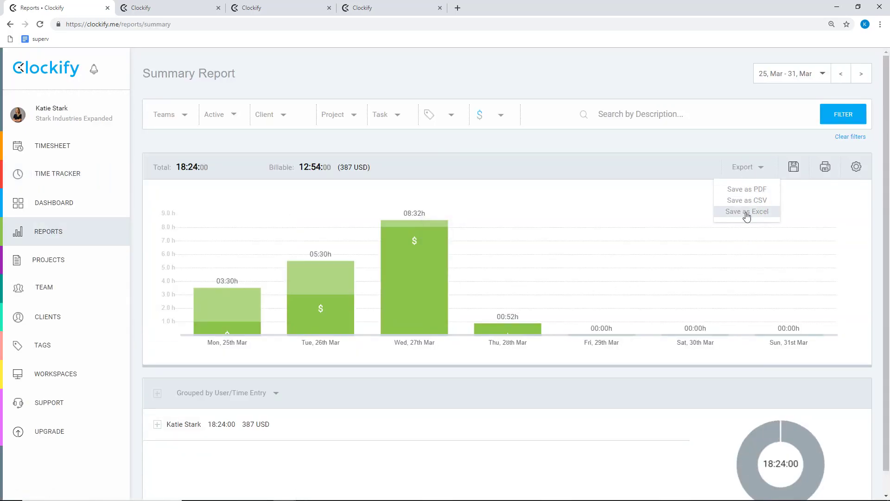